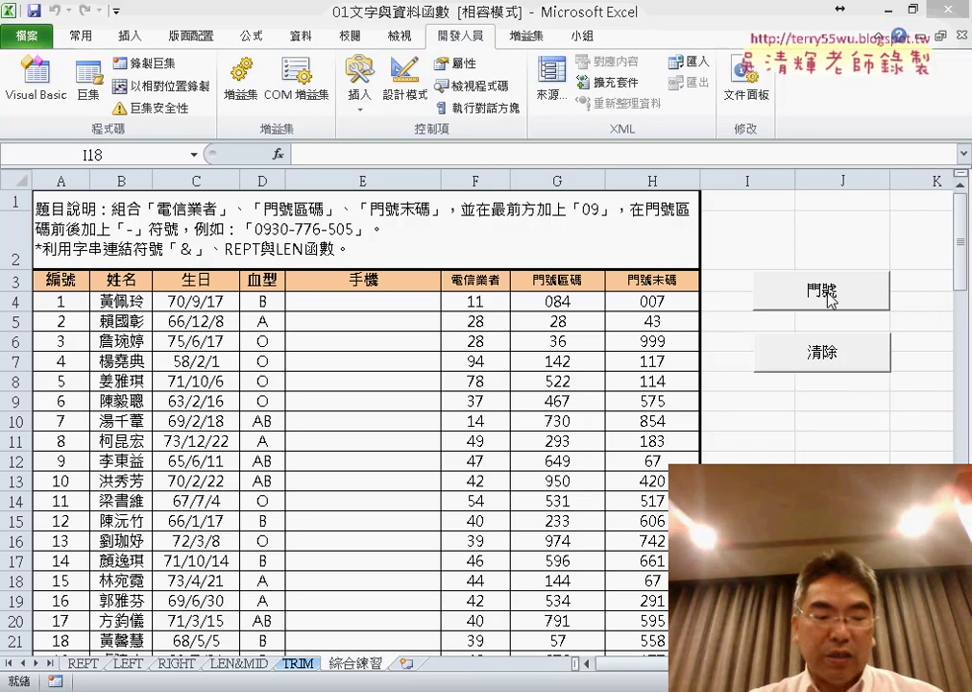
Step: Delete the existing 門號 and 清除 buttons and bring up the insertable form controls list
left_click(828, 295, "ctrl")
left_click(822, 357, "ctrl")
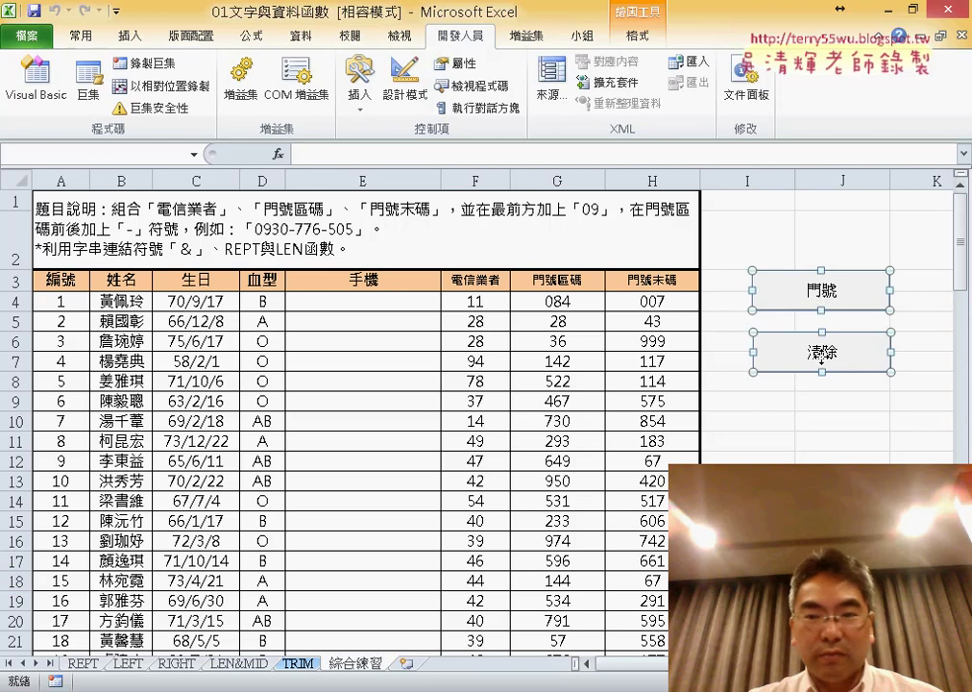
key("Delete")
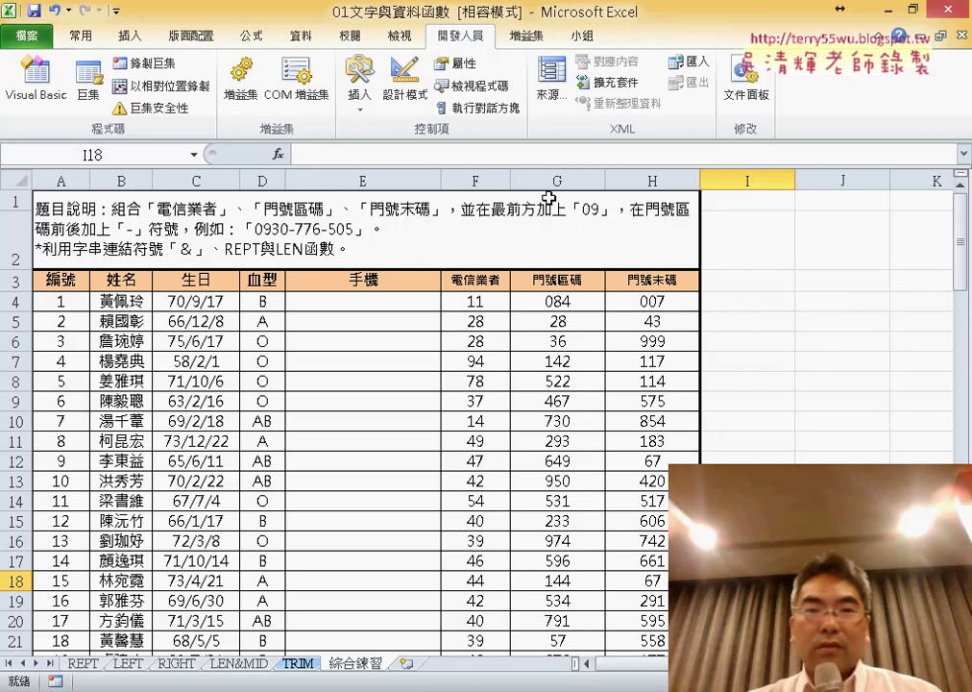
left_click(361, 101)
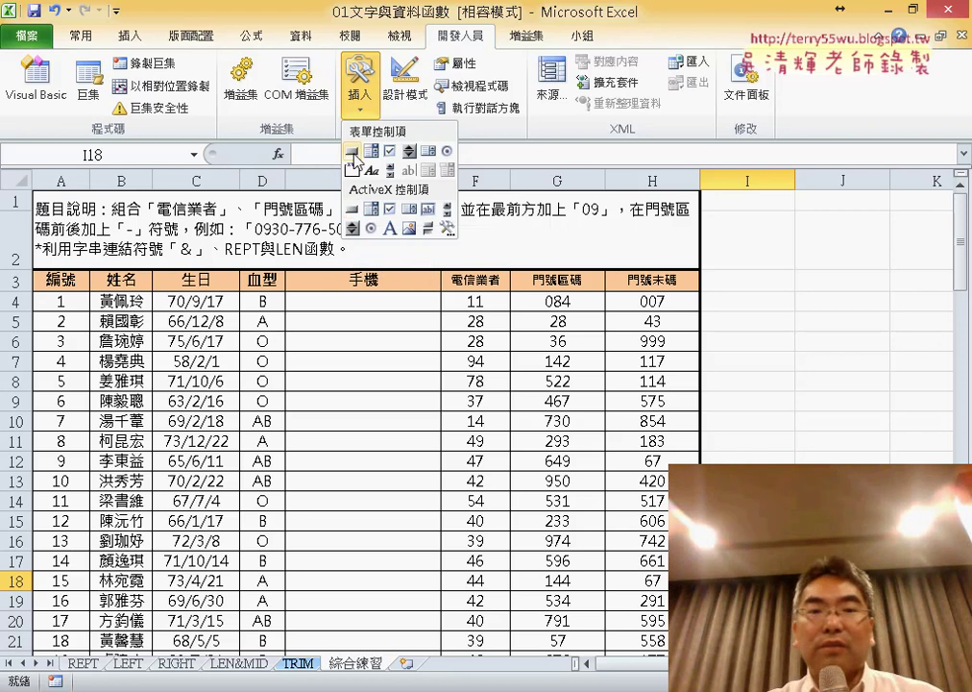
Step: Draw a new form button in columns I–J beside the phone table
left_click(353, 152)
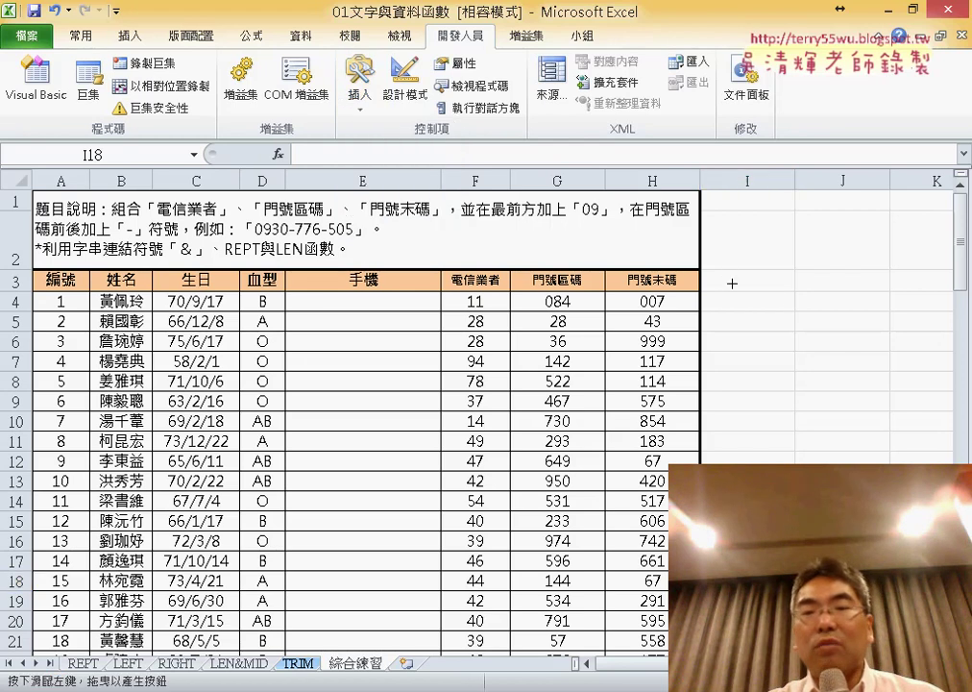
left_click_drag(731, 281, 882, 327)
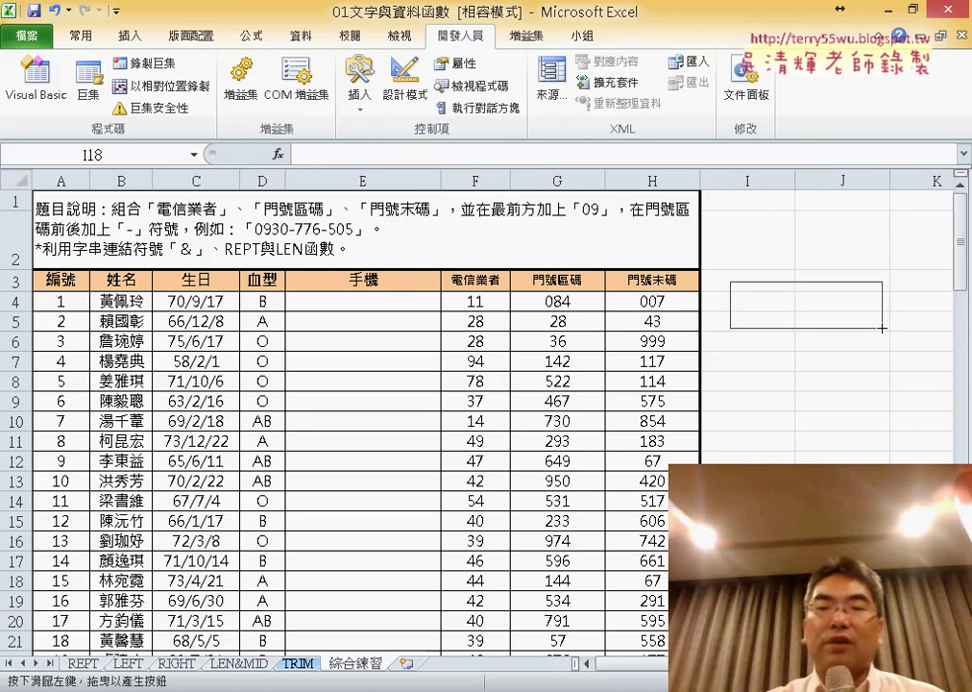
left_click_drag(882, 327, 882, 328)
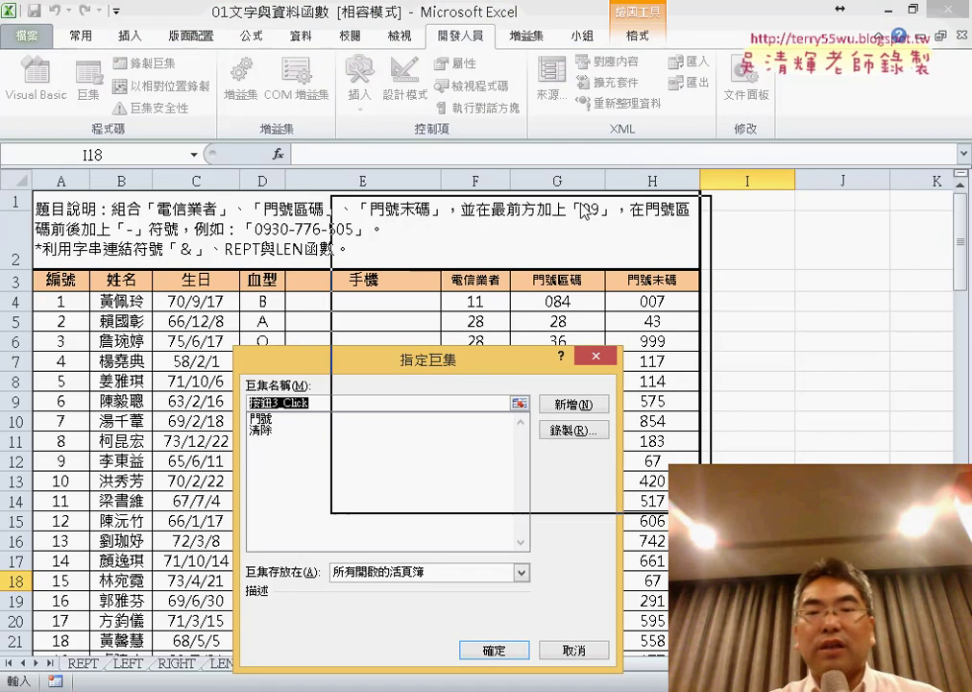
Step: Assign the 門號 macro to the new button and begin editing its label
left_click_drag(488, 358, 581, 204)
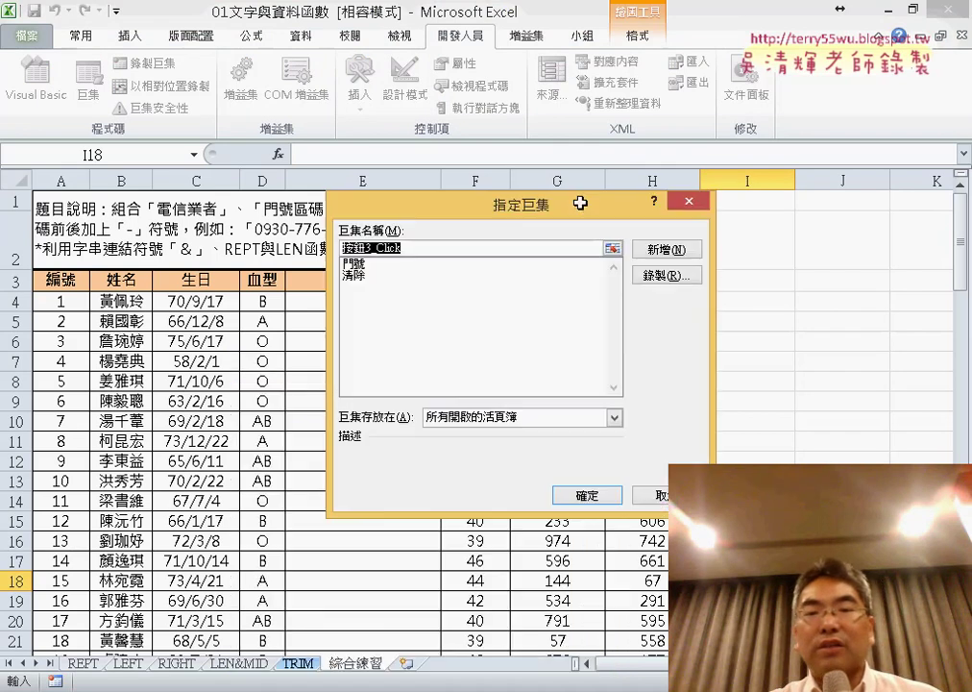
left_click(363, 264)
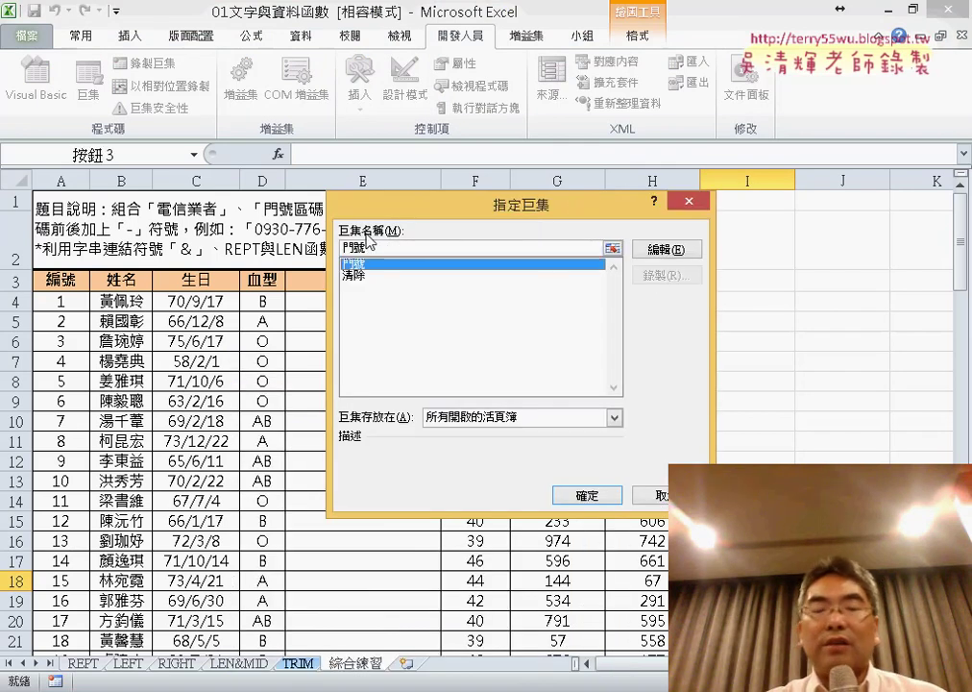
double_click(346, 248)
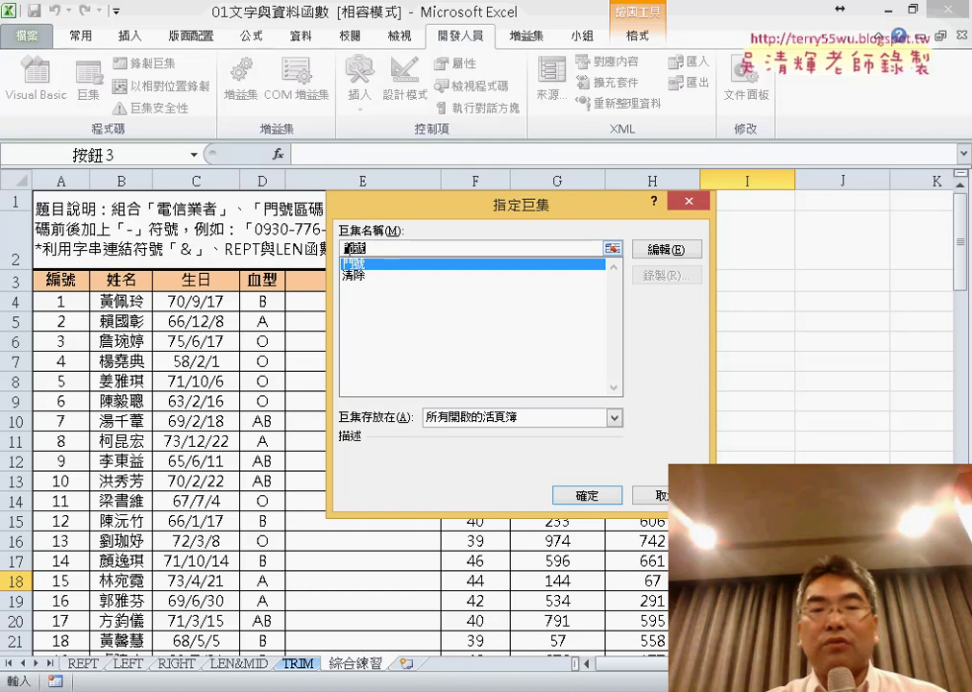
right_click(347, 249)
left_click(382, 286)
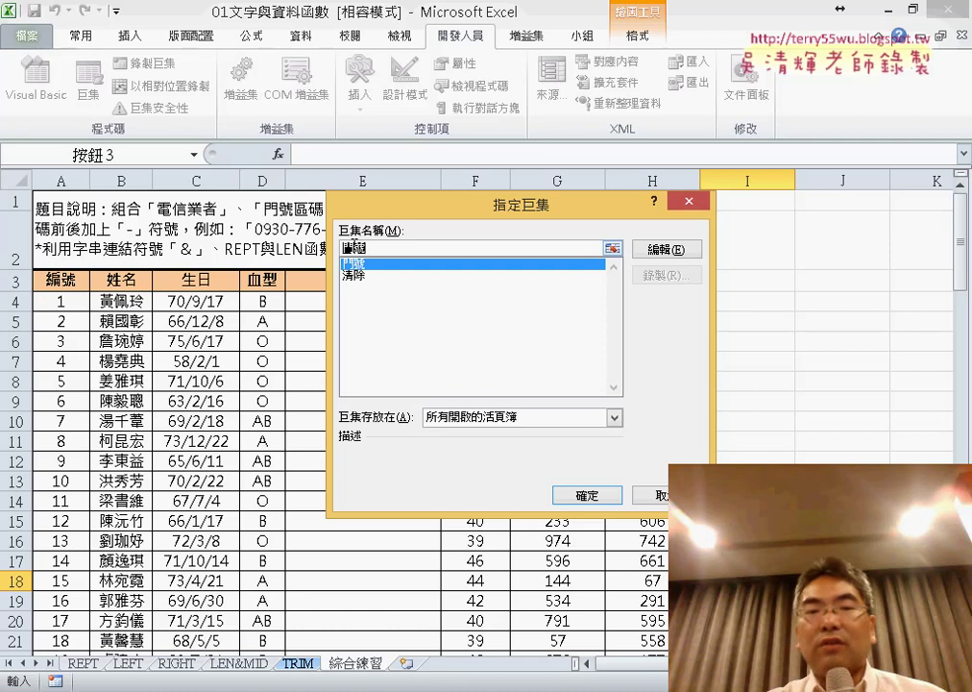
right_click(346, 247)
left_click(384, 285)
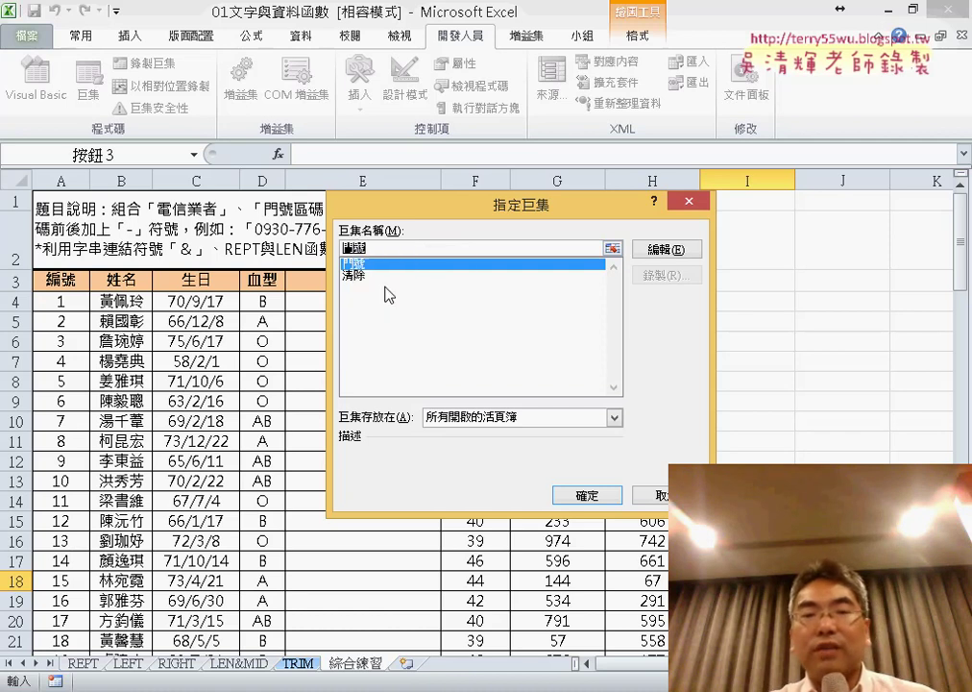
left_click(595, 494)
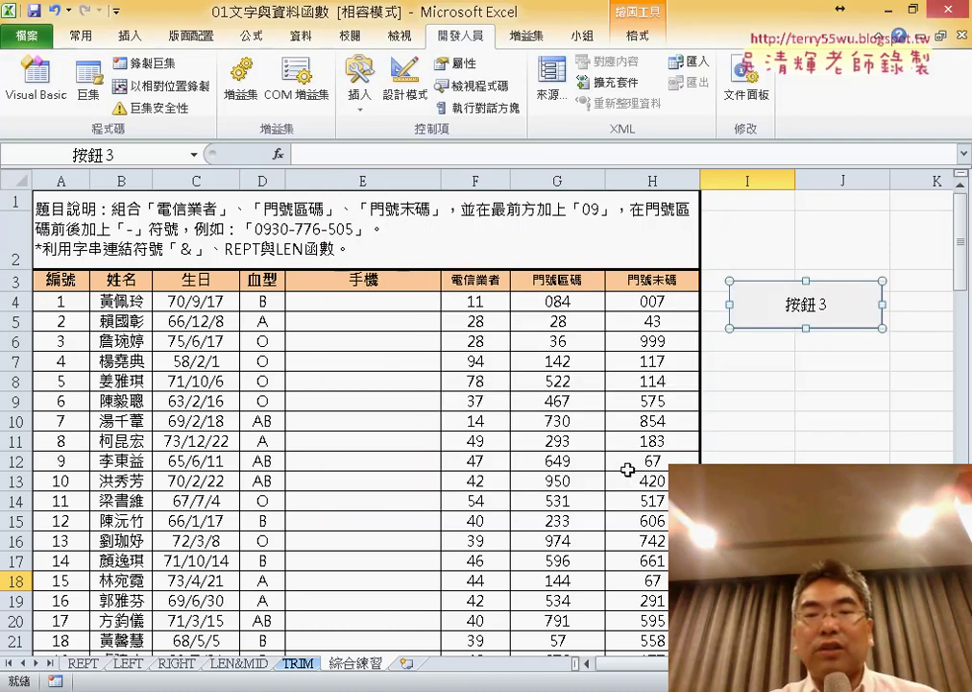
left_click(793, 305)
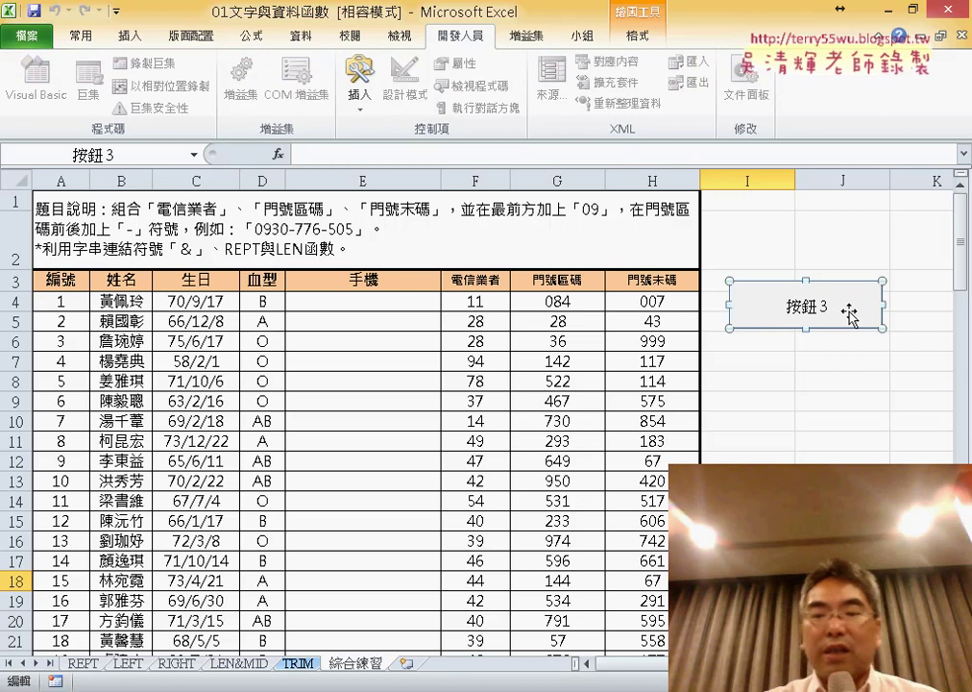
Step: Relabel the new button from 按鈕 3 to 門號, then reopen the form controls list
key("Delete")
key("Delete")
key("Delete")
key("Delete")
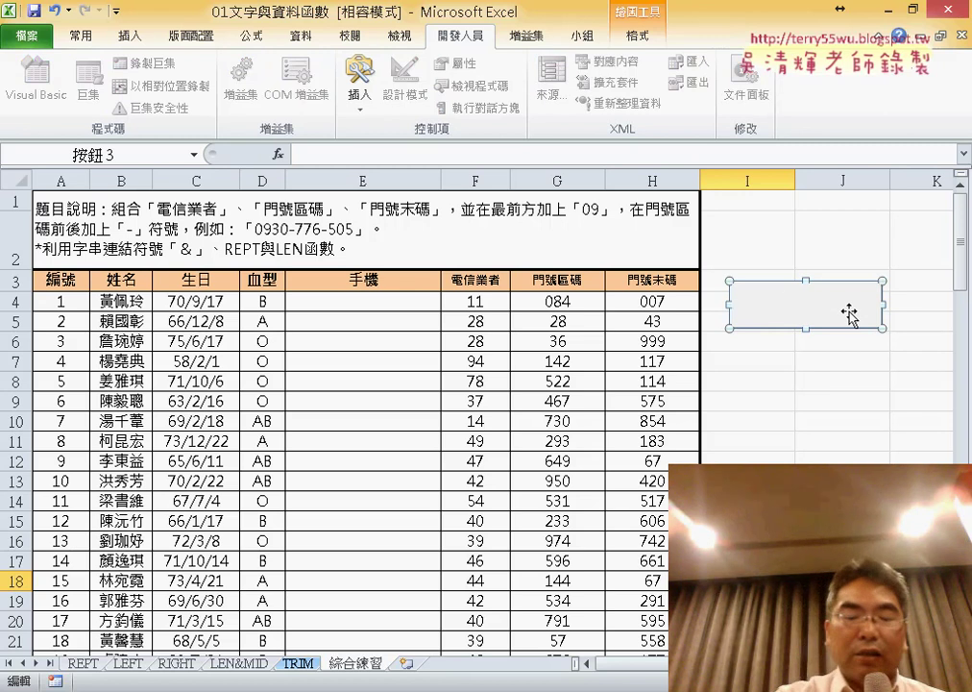
type("門號")
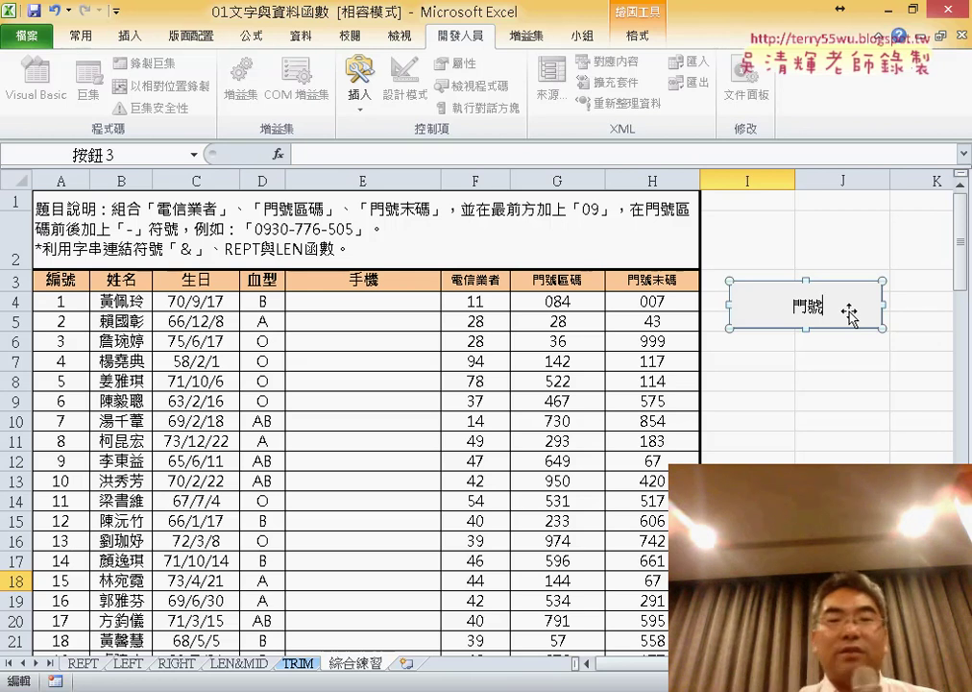
left_click(858, 384)
left_click(360, 87)
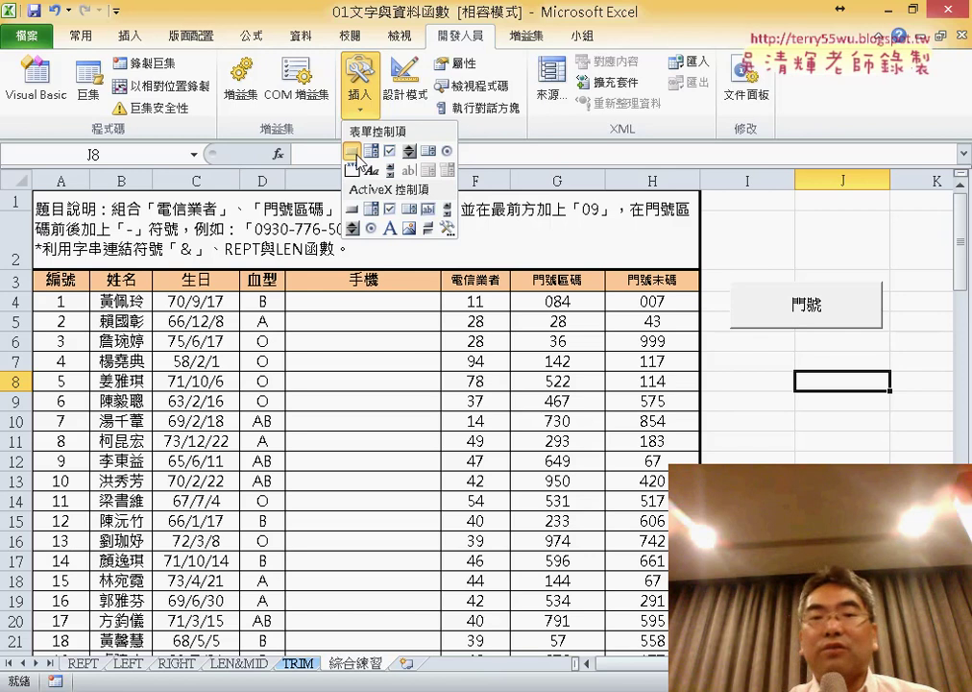
Step: Draw a second button linked to the 清除 macro, then delete it again
left_click(354, 152)
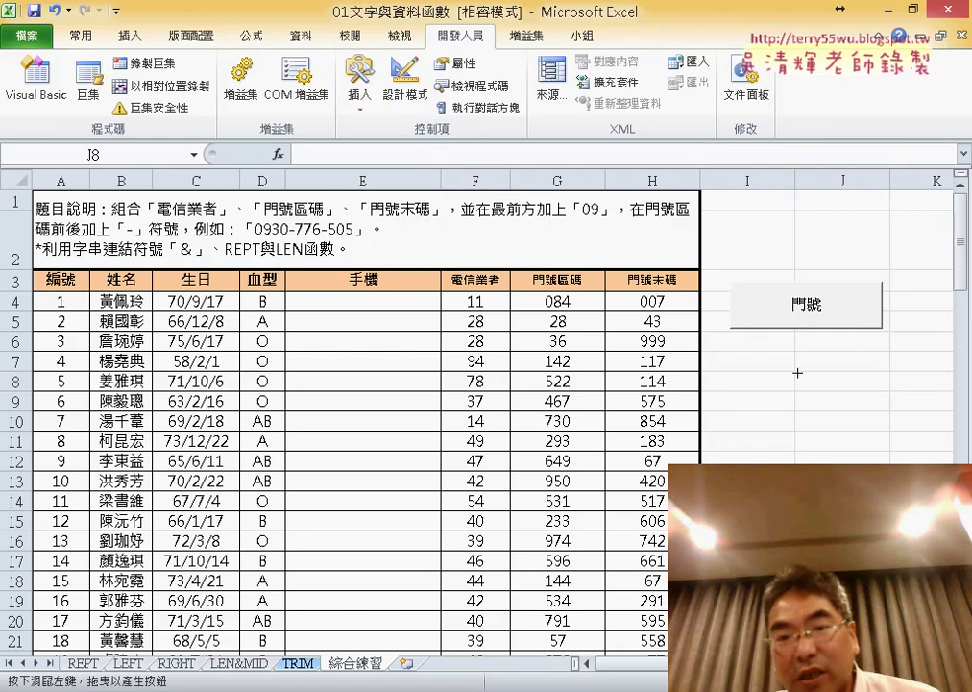
left_click_drag(732, 335, 881, 387)
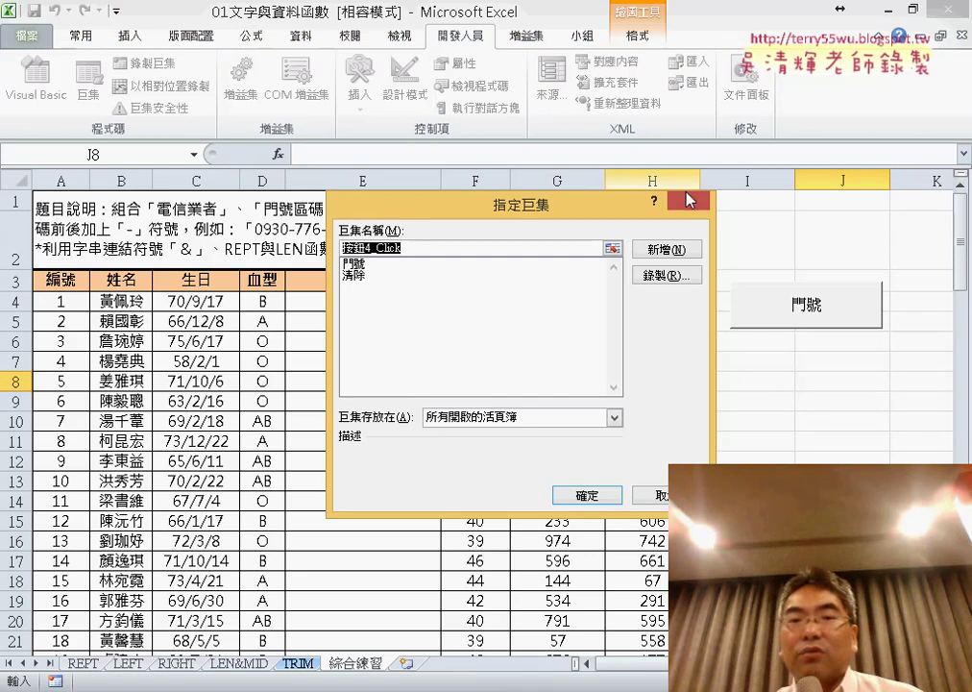
key("Tab")
left_click(363, 278)
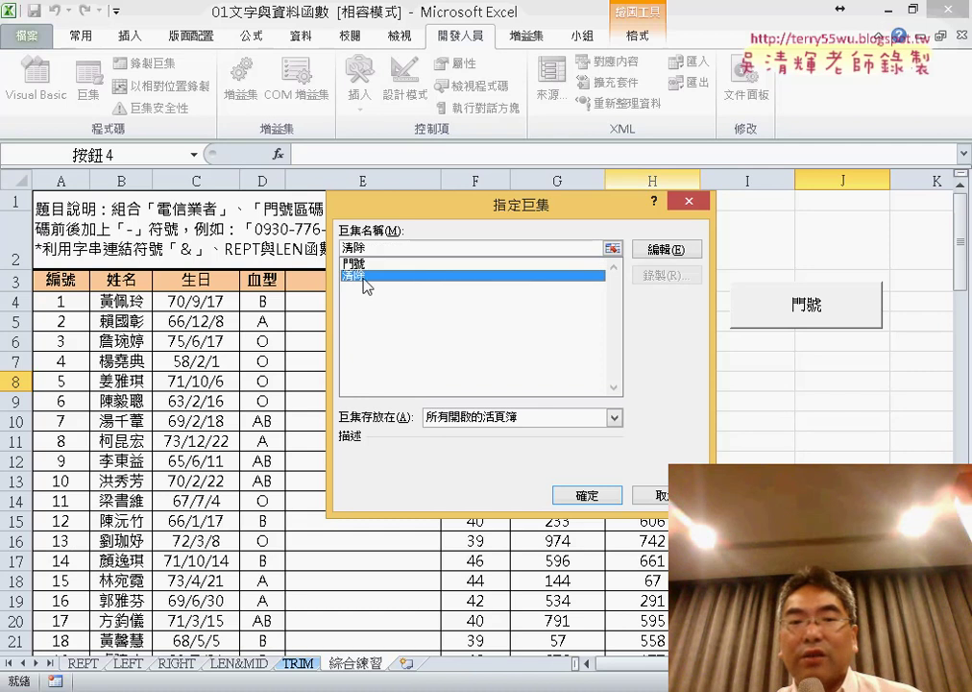
left_click(585, 495)
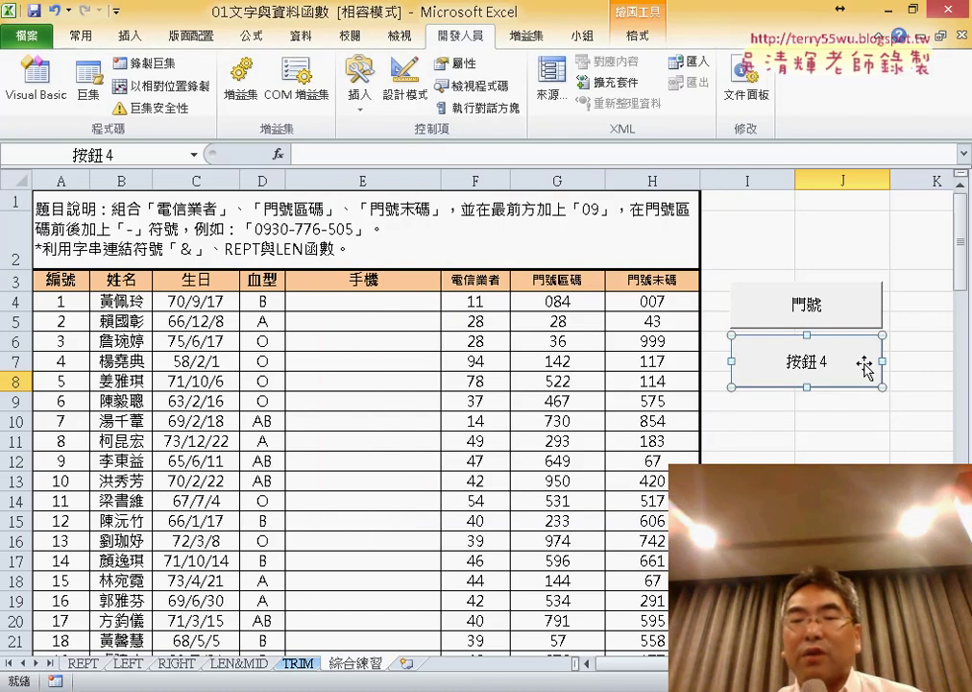
right_click(759, 370)
left_click(817, 381)
Step: Copy the 門號 button and paste the copy just below the original
left_click(826, 315)
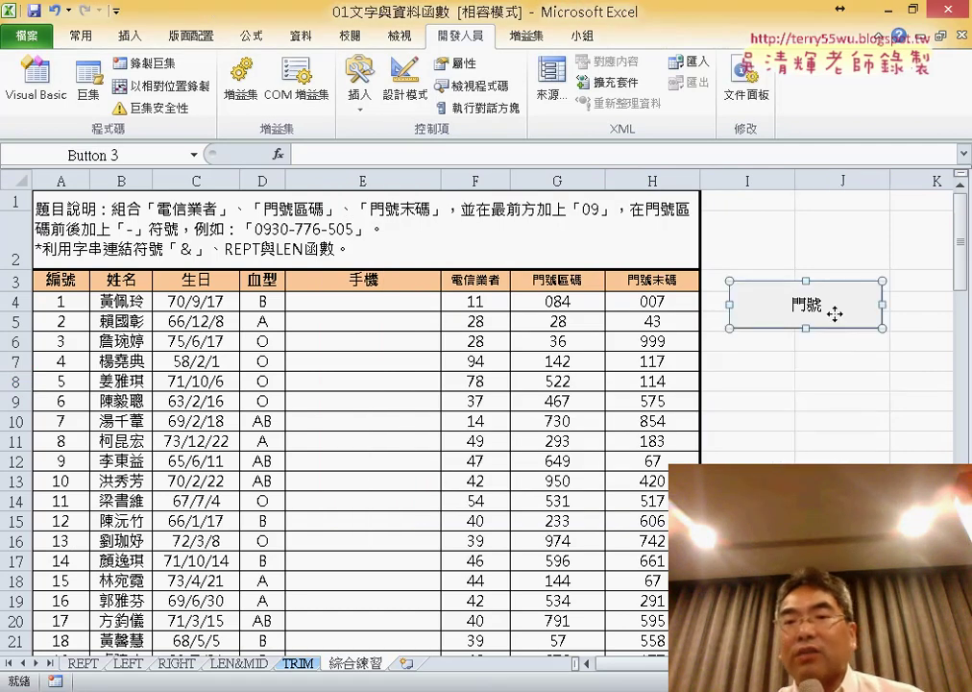
right_click(835, 313)
left_click(888, 352)
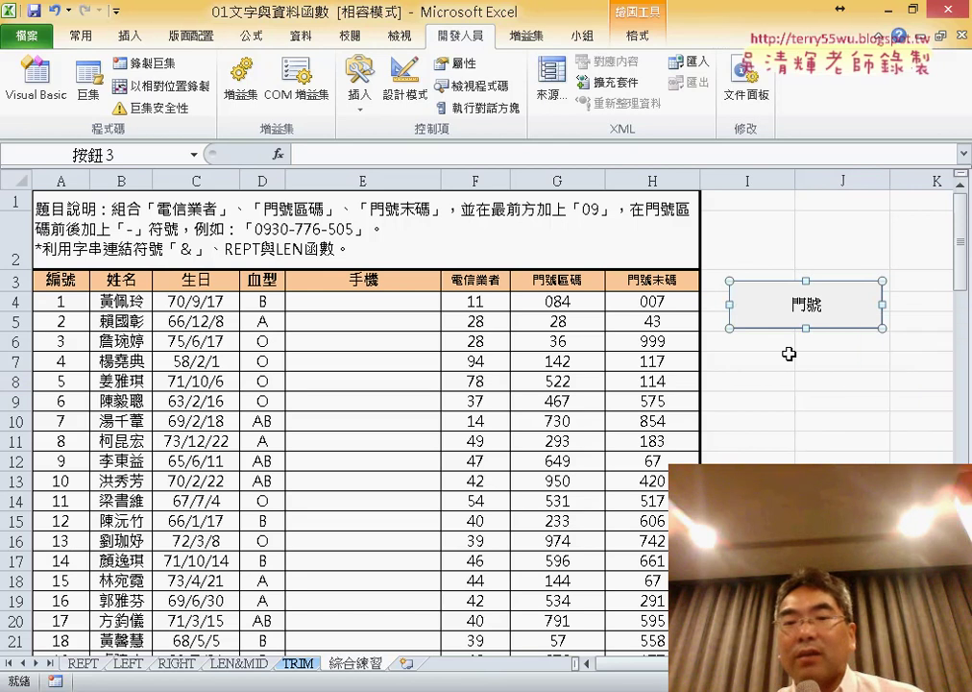
left_click(762, 360)
key("ctrl+v")
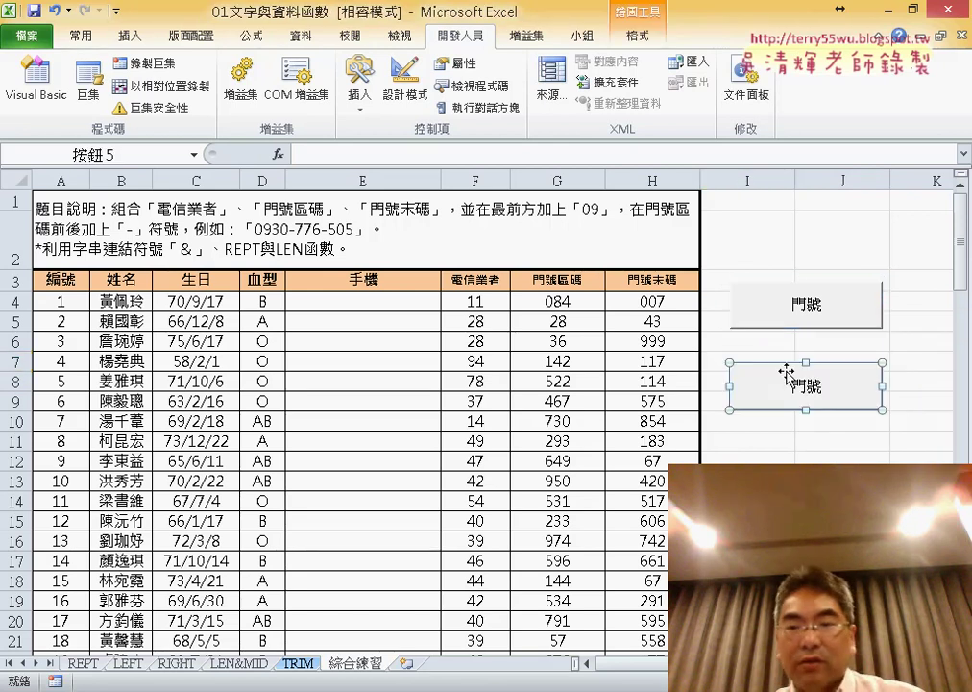
left_click_drag(791, 370, 789, 347)
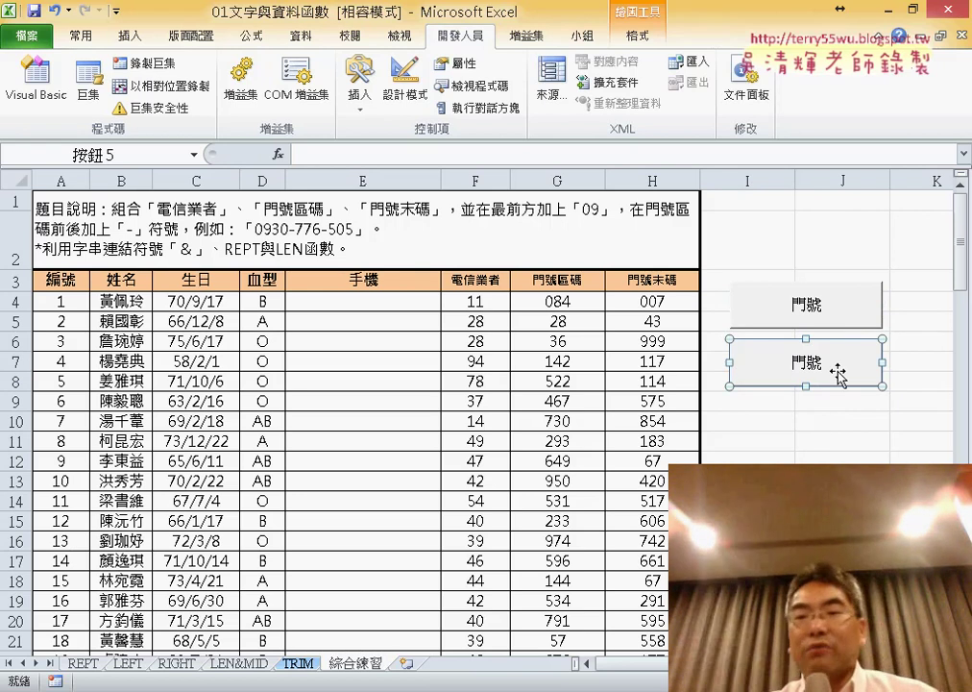
Step: Assign the 清除 macro to the copied button
right_click(839, 378)
left_click(769, 529)
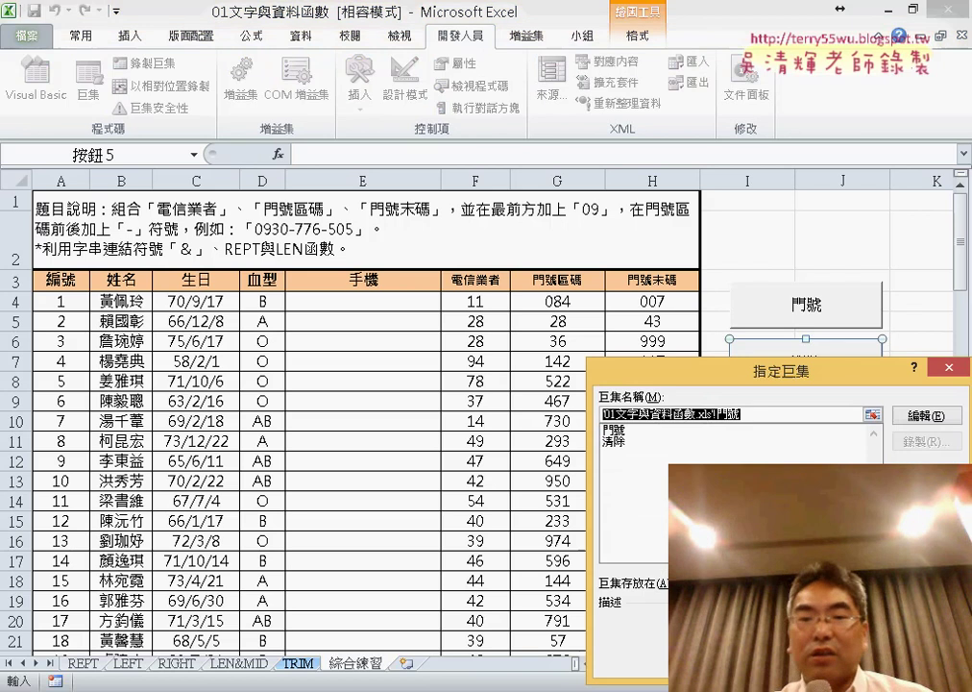
left_click(620, 431)
left_click(615, 442)
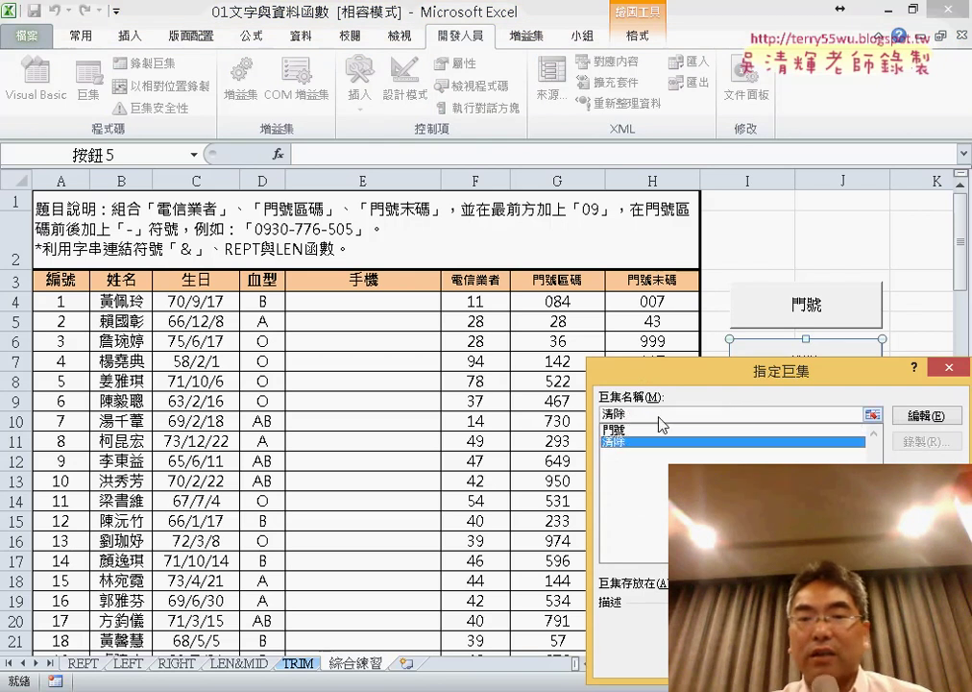
double_click(661, 424)
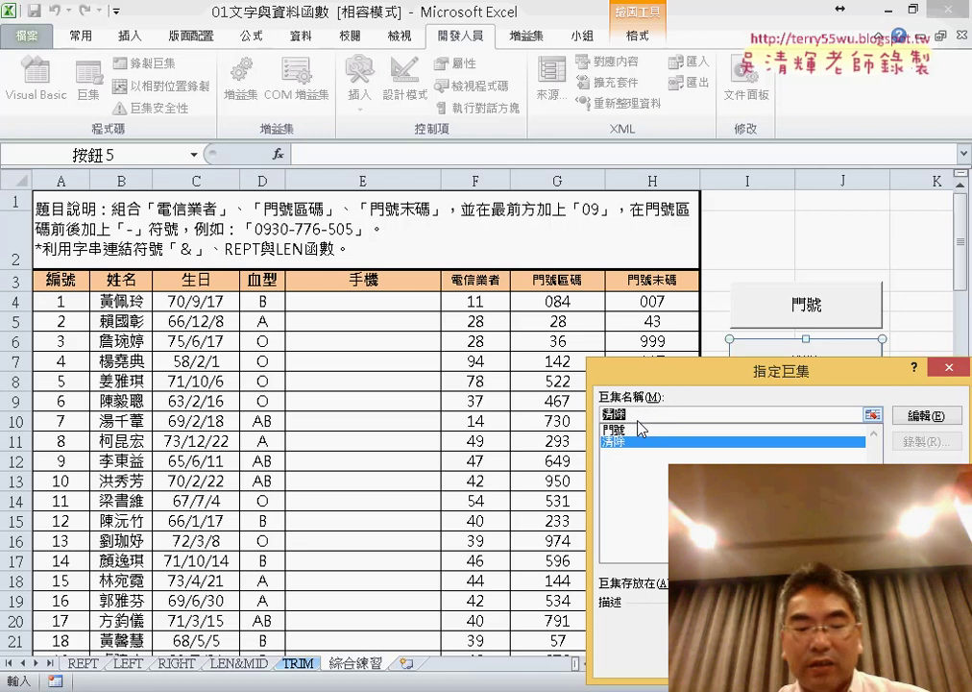
key("Return")
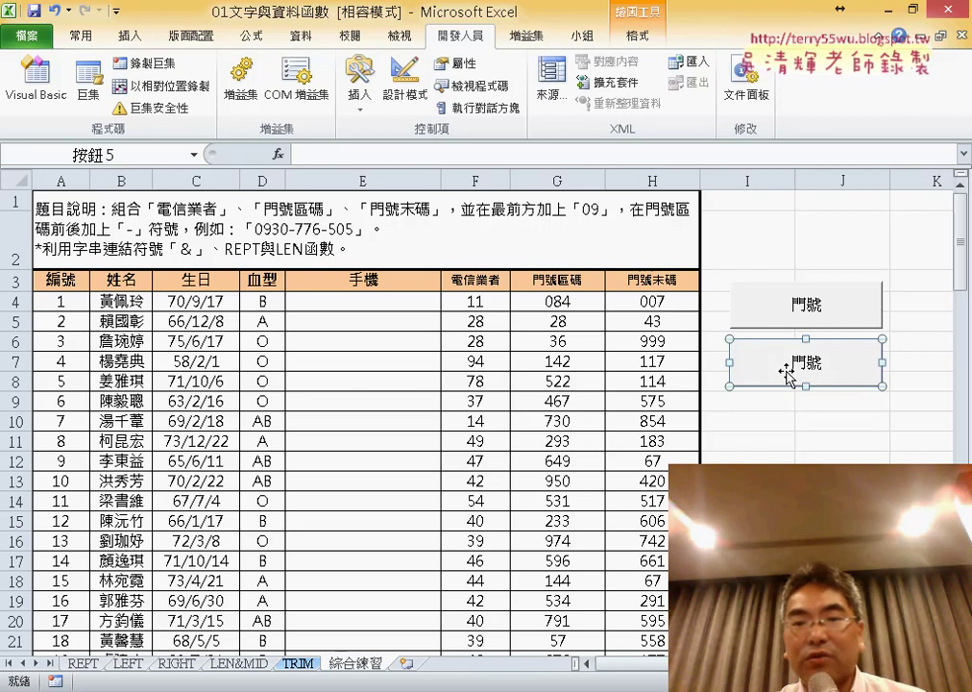
Step: Change the copied button's label from 門號 to 清除
left_click_drag(793, 363, 846, 365)
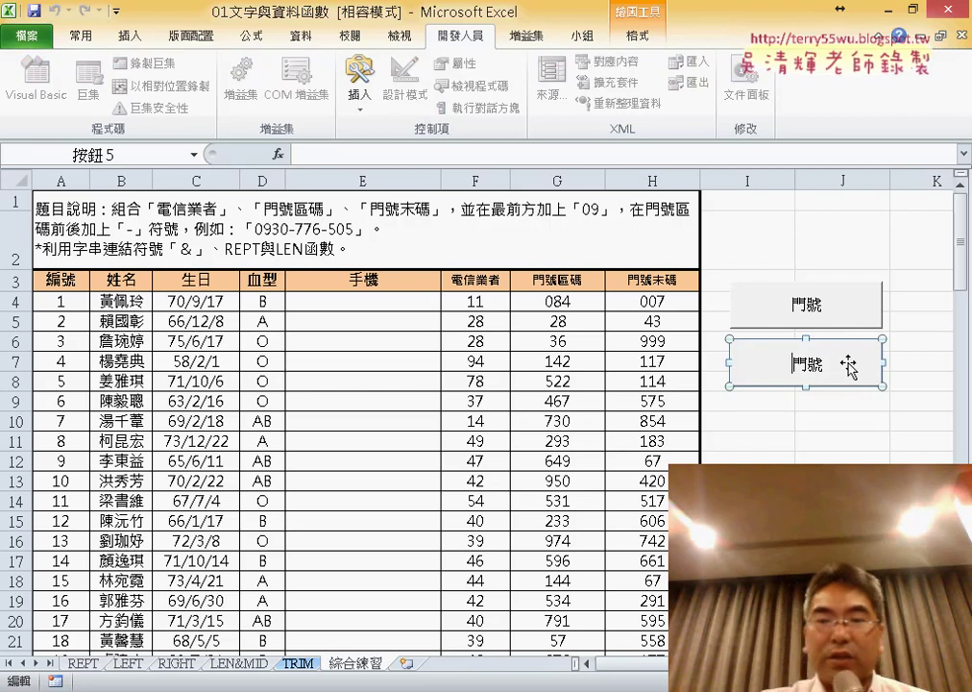
key("Delete")
type("清除")
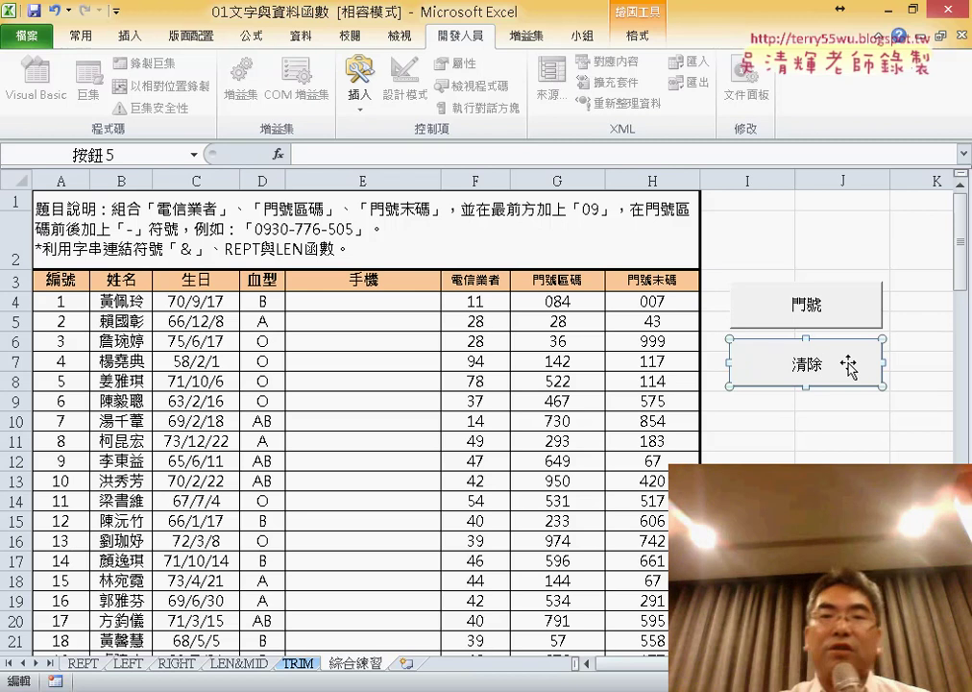
left_click(855, 443)
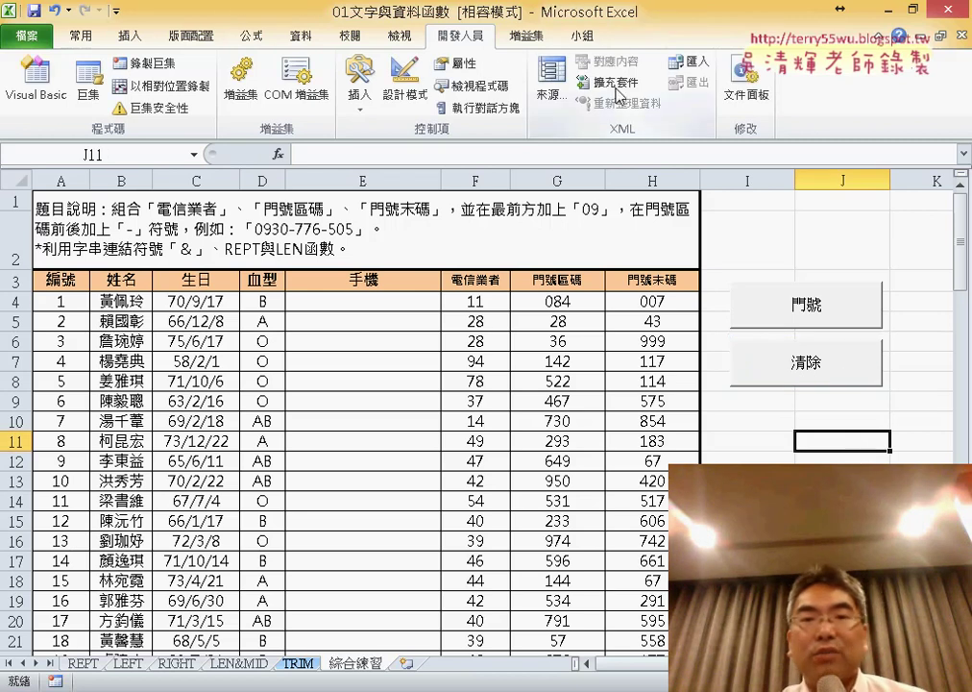
right_click(830, 302)
key("Escape")
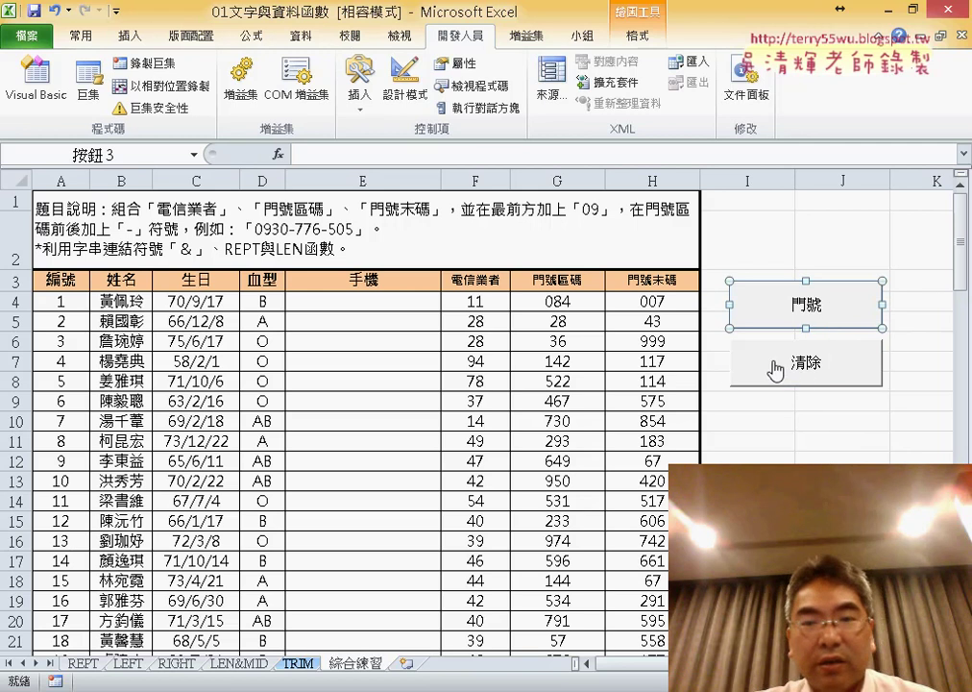
left_click(784, 362, "ctrl")
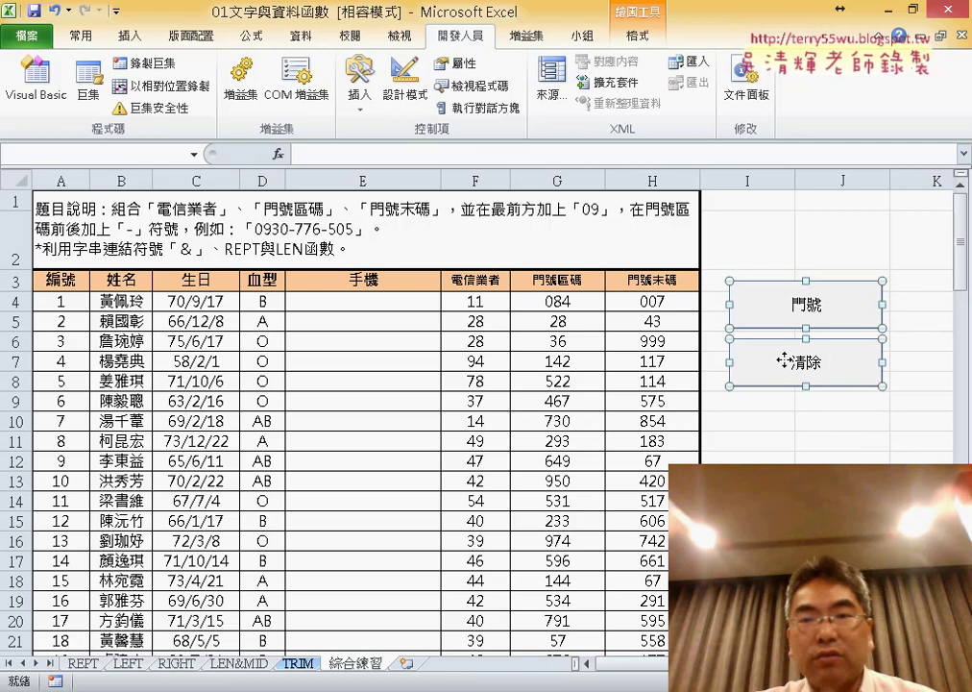
left_click(648, 40)
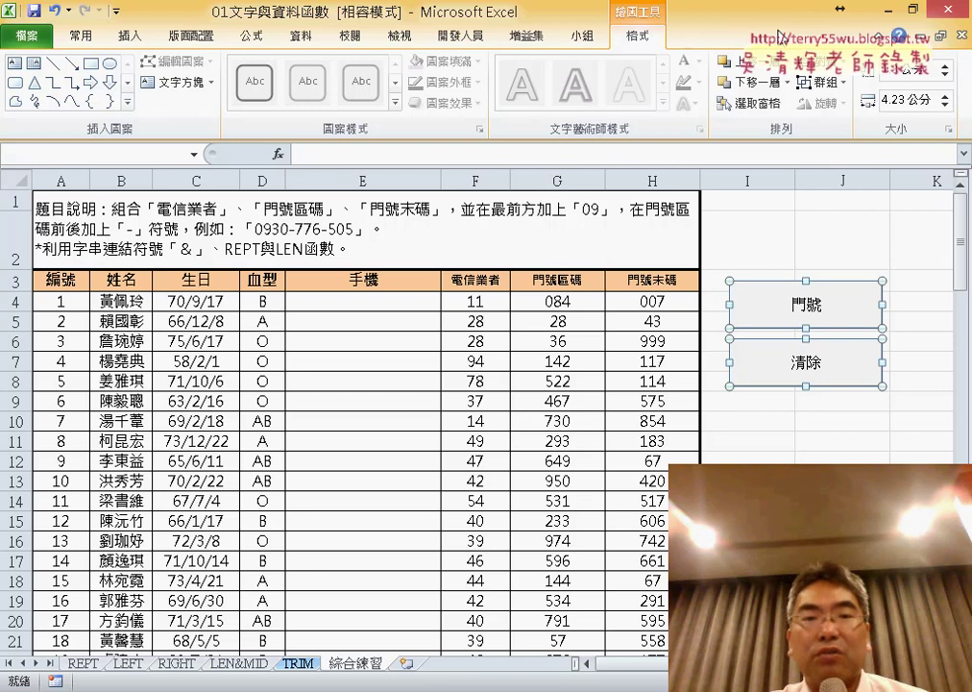
left_click(826, 519)
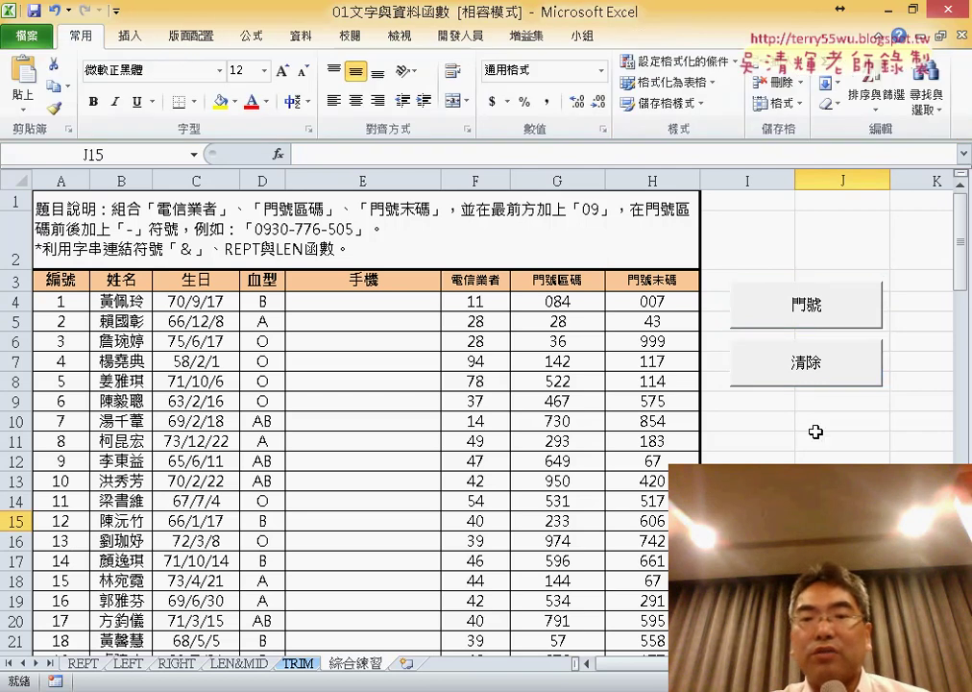
left_click(807, 309)
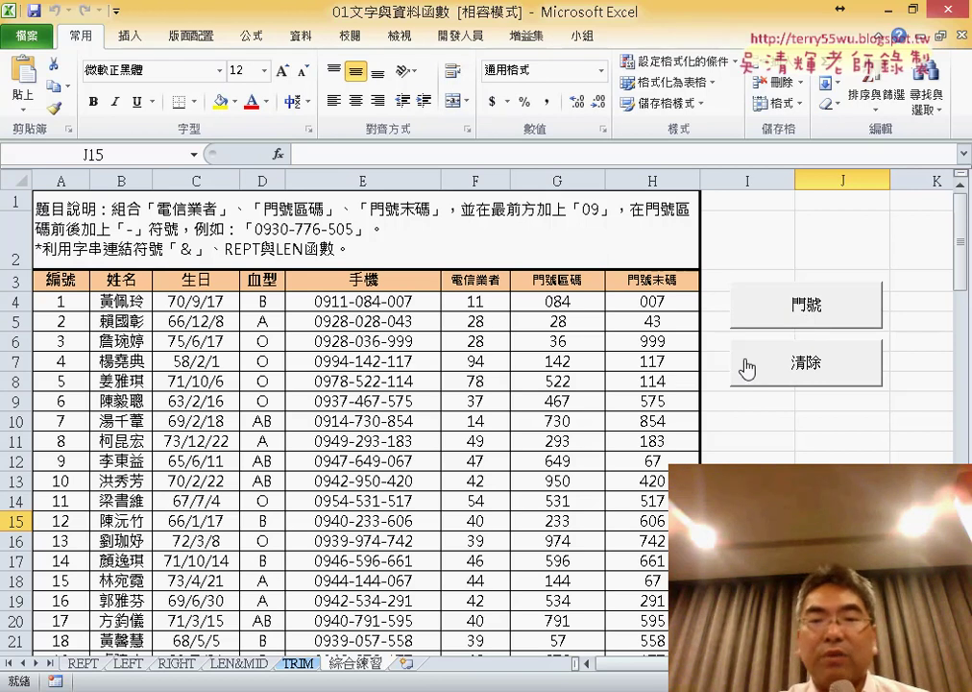
left_click(805, 365)
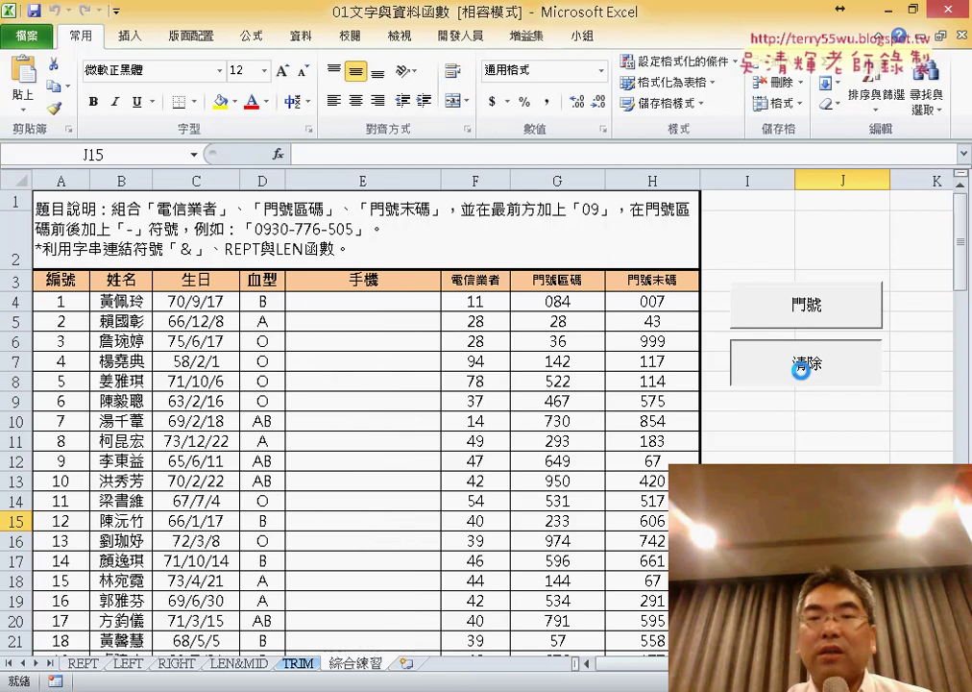
left_click(809, 317)
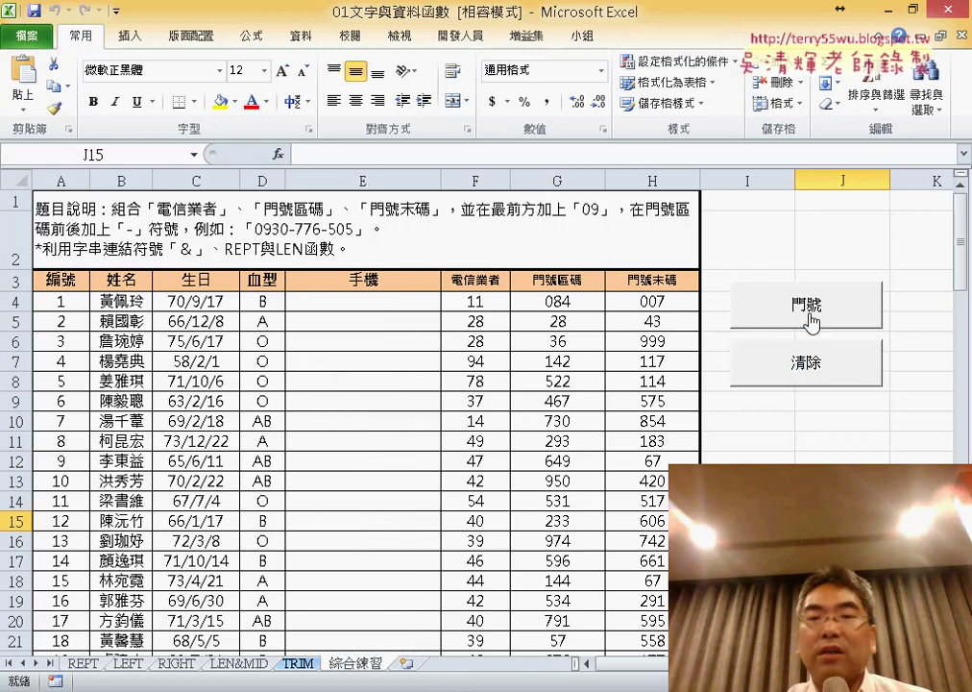
left_click(805, 365)
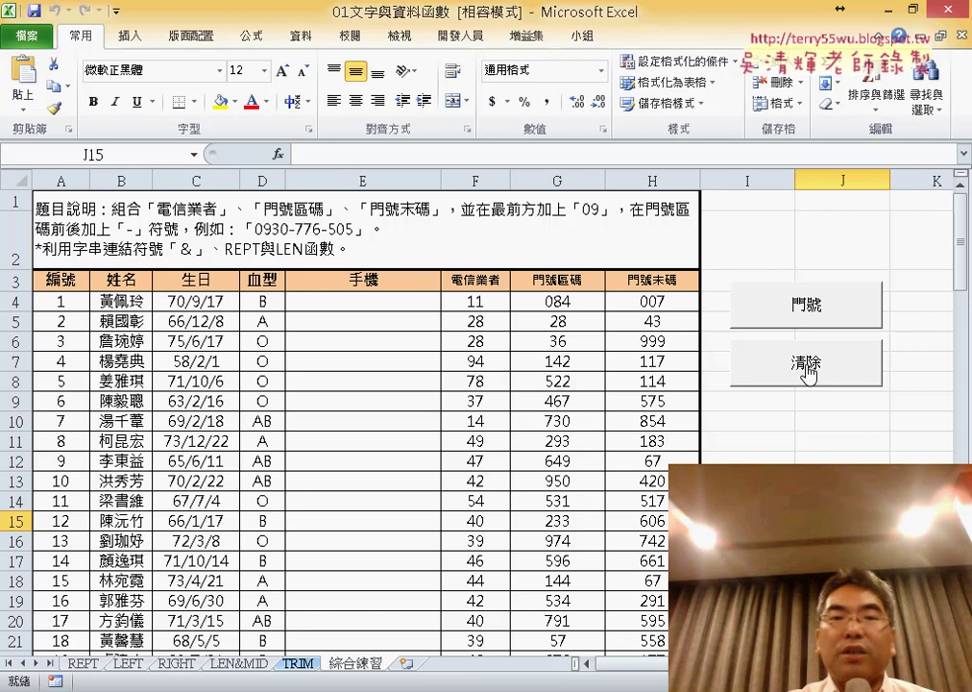
left_click(460, 35)
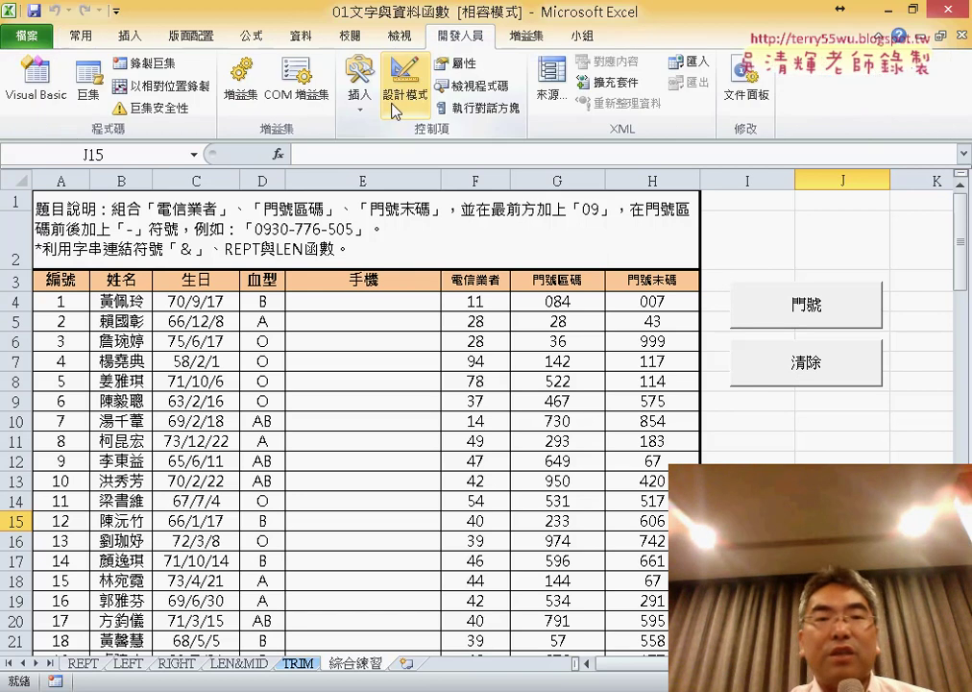
left_click(359, 96)
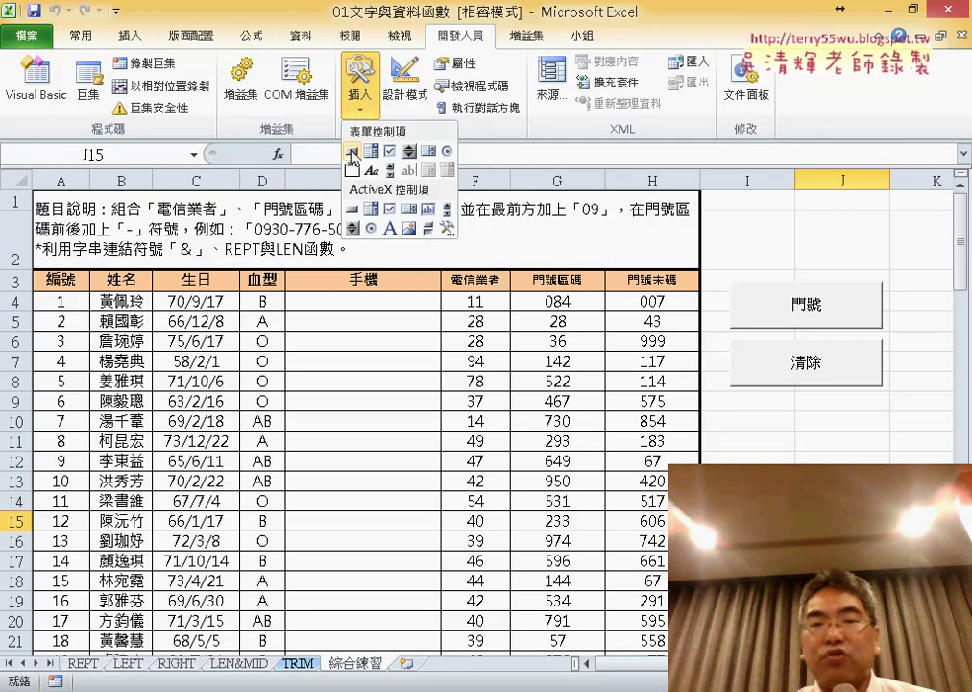
left_click(352, 157)
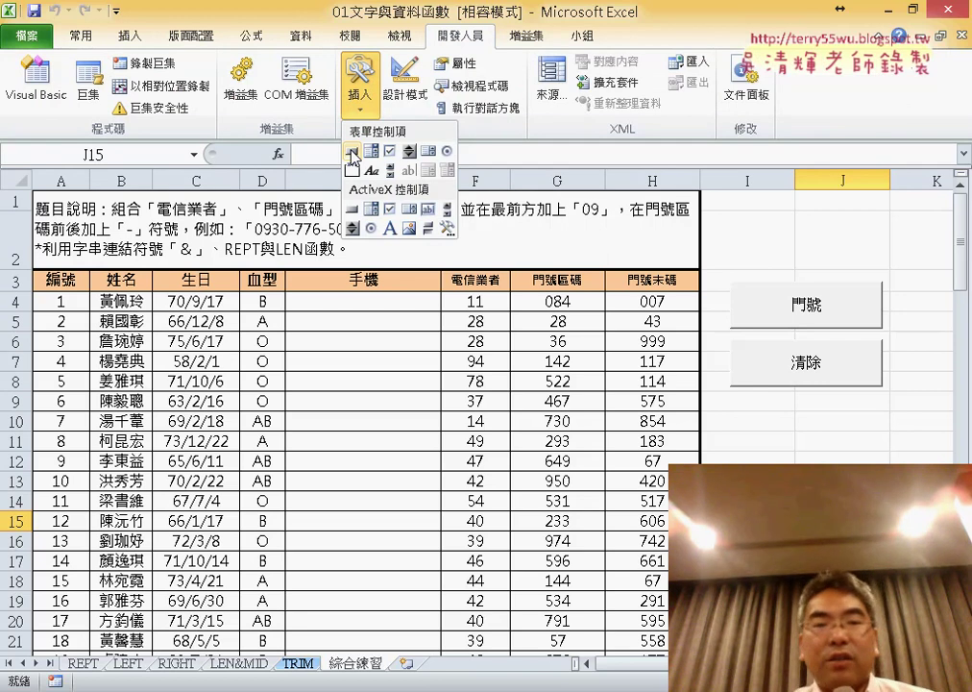
key("Escape")
left_click(362, 303)
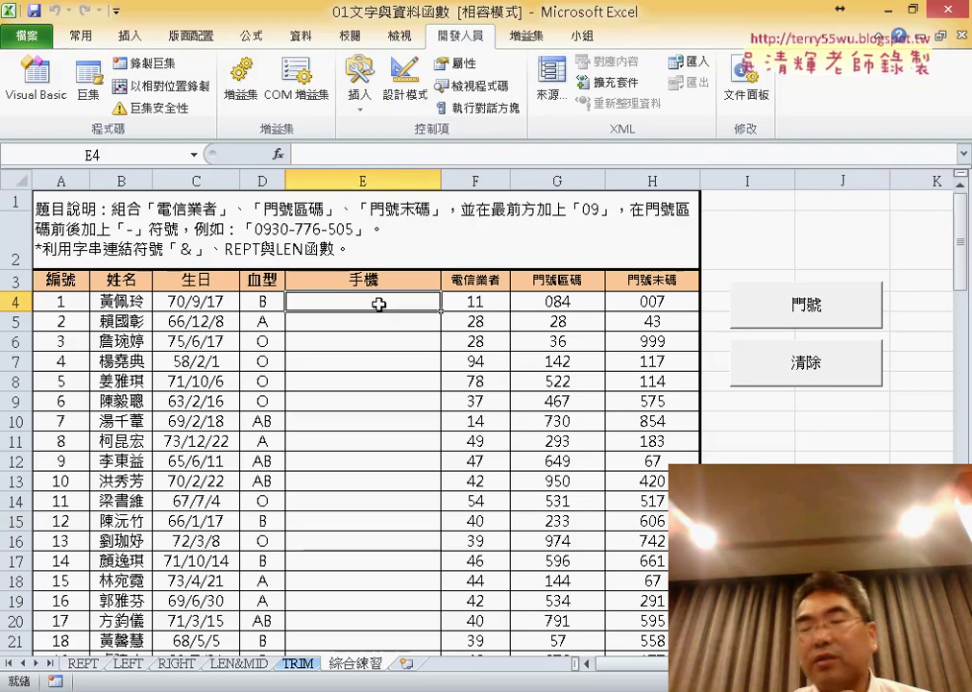
left_click(278, 154)
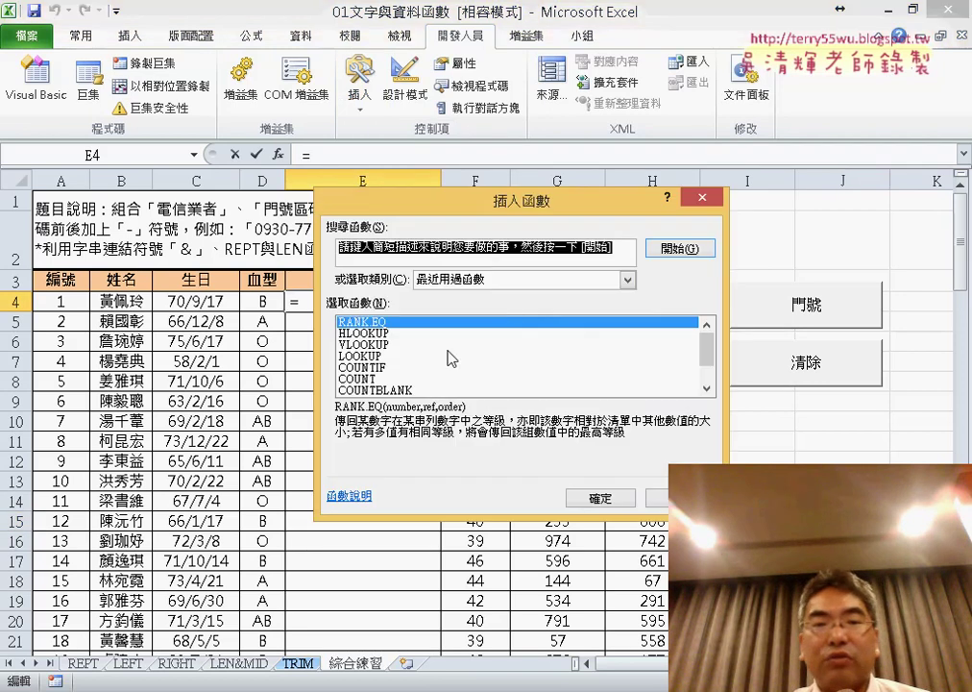
left_click(628, 280)
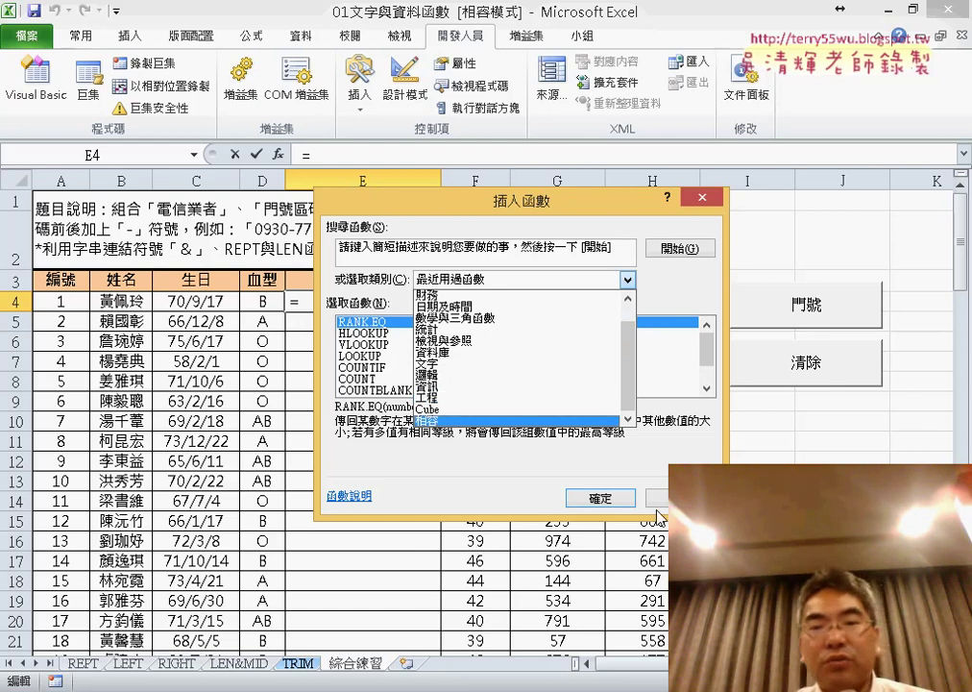
key("Escape")
key("Escape")
key("Escape")
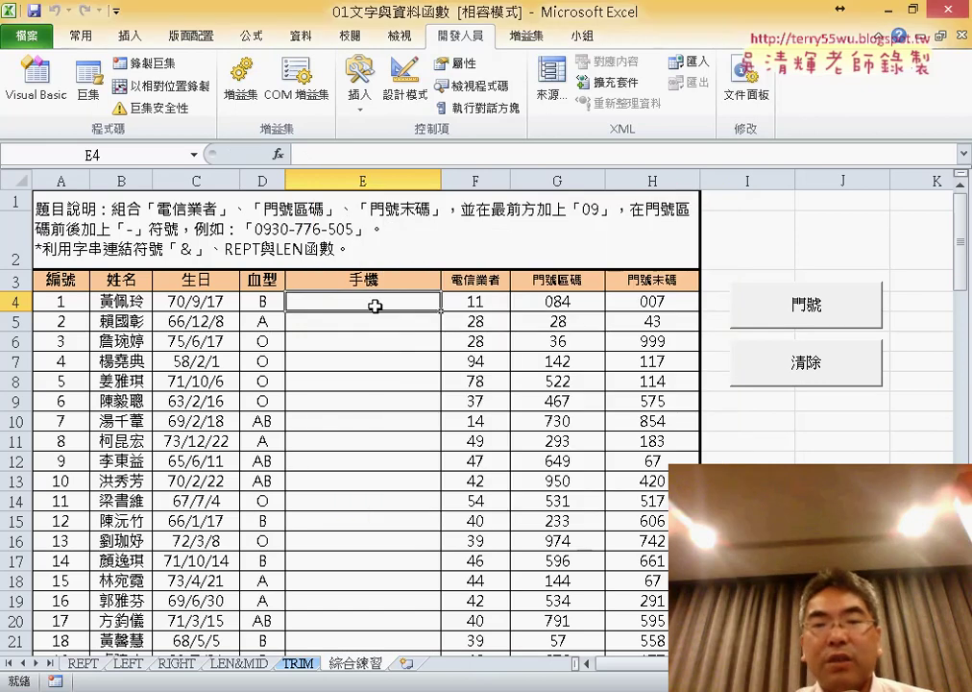